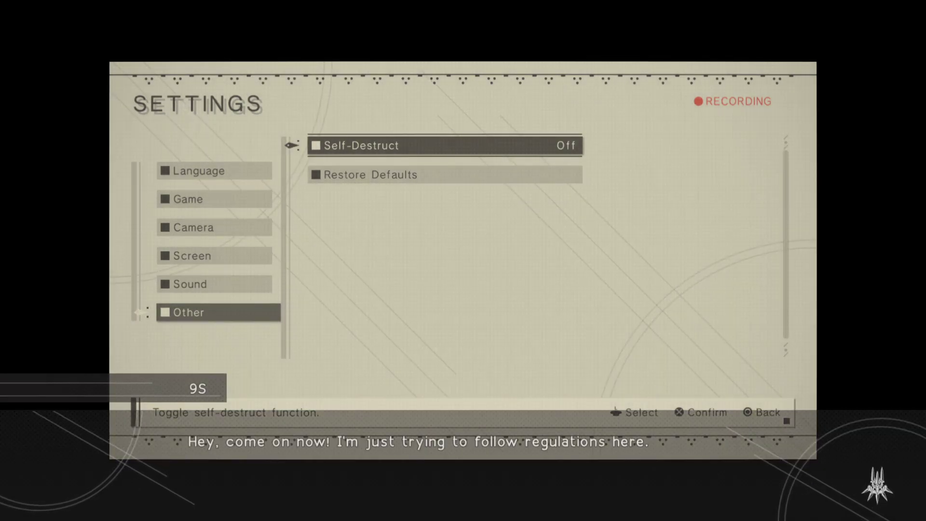
Toggle Self-Destruct on and then back off, leaving it Off.
{"action": "key", "text": "Return"}
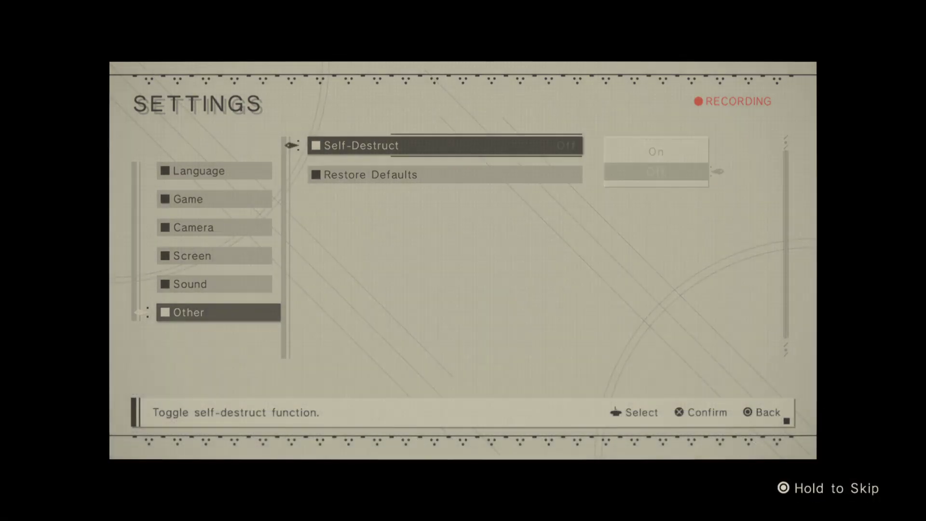
{"action": "key", "text": "Return"}
{"action": "key", "text": "Return"}
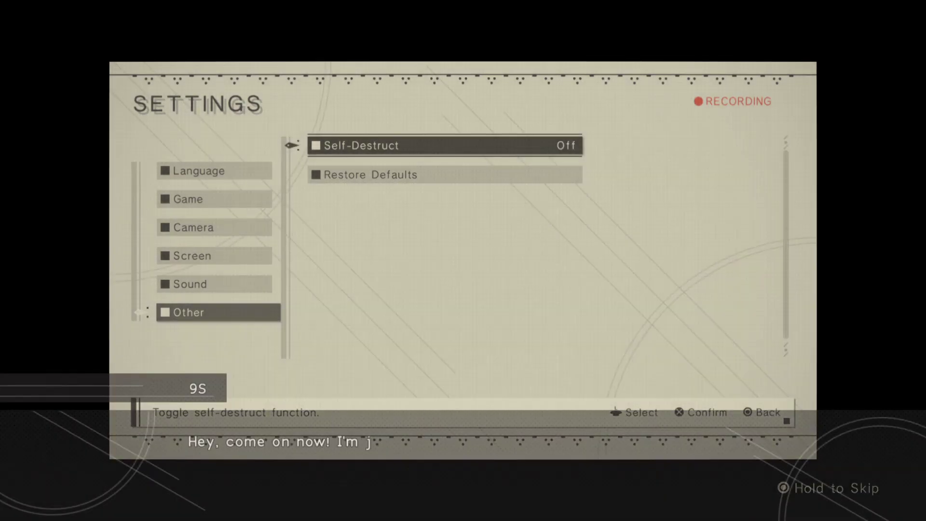
{"action": "key", "text": "Return"}
{"action": "key", "text": "Return"}
{"action": "key", "text": "Return"}
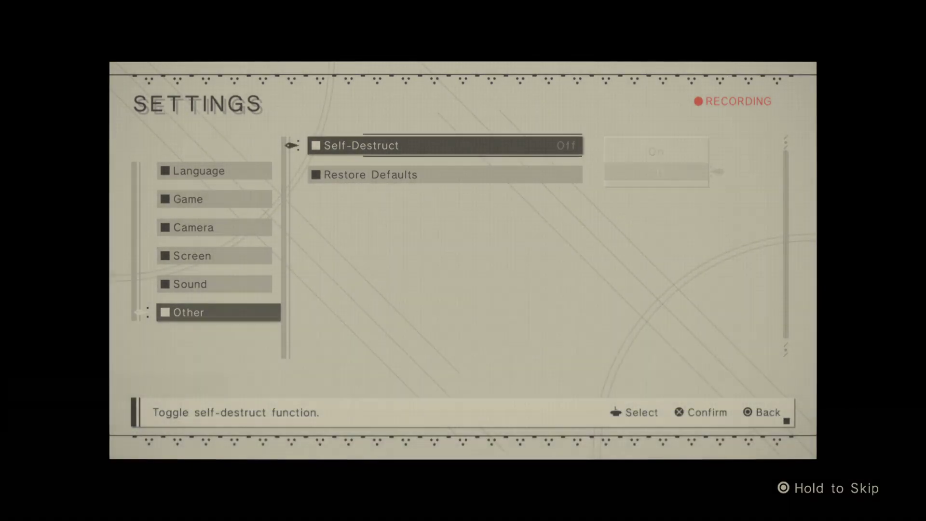
{"action": "key", "text": "Up"}
{"action": "key", "text": "Return"}
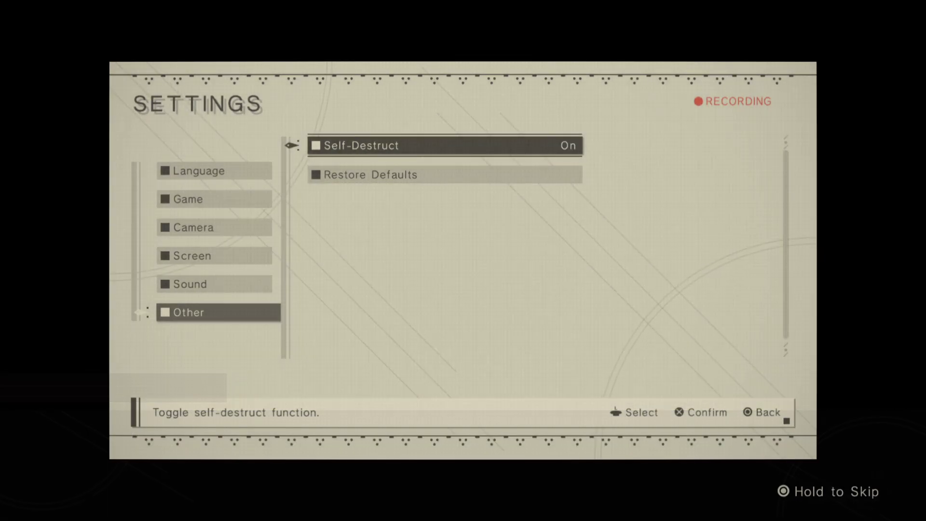
{"action": "key", "text": "Return"}
{"action": "key", "text": "Return"}
{"action": "key", "text": "Return"}
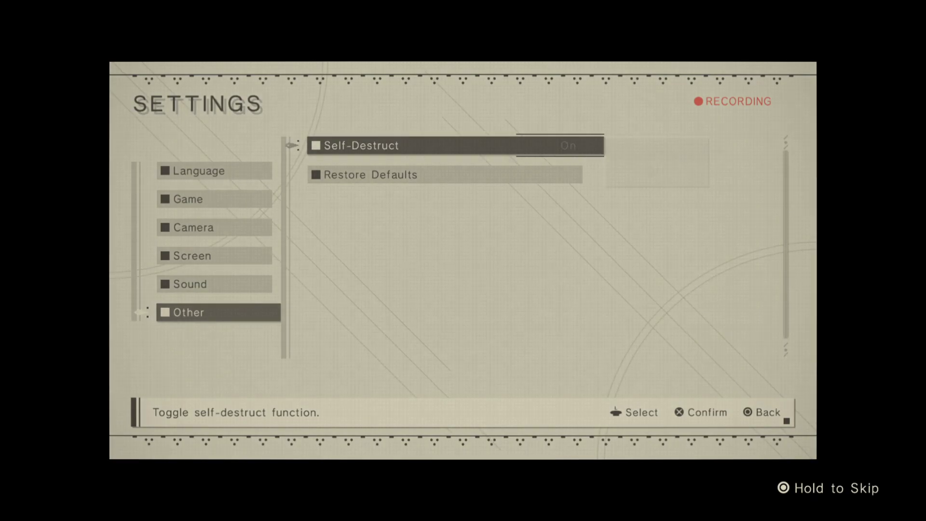
{"action": "key", "text": "Down"}
{"action": "key", "text": "Return"}
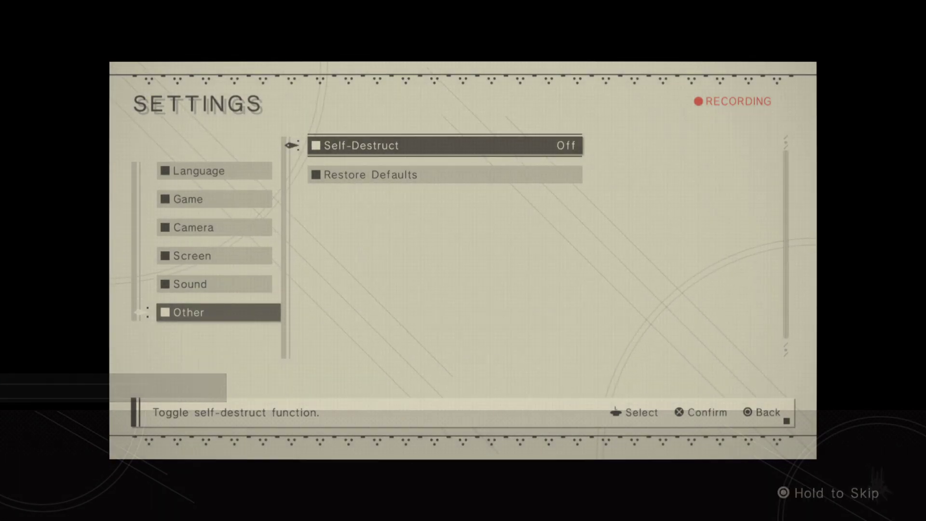
Restore all settings to their defaults, confirming Yes.
{"action": "key", "text": "Down"}
{"action": "key", "text": "Return"}
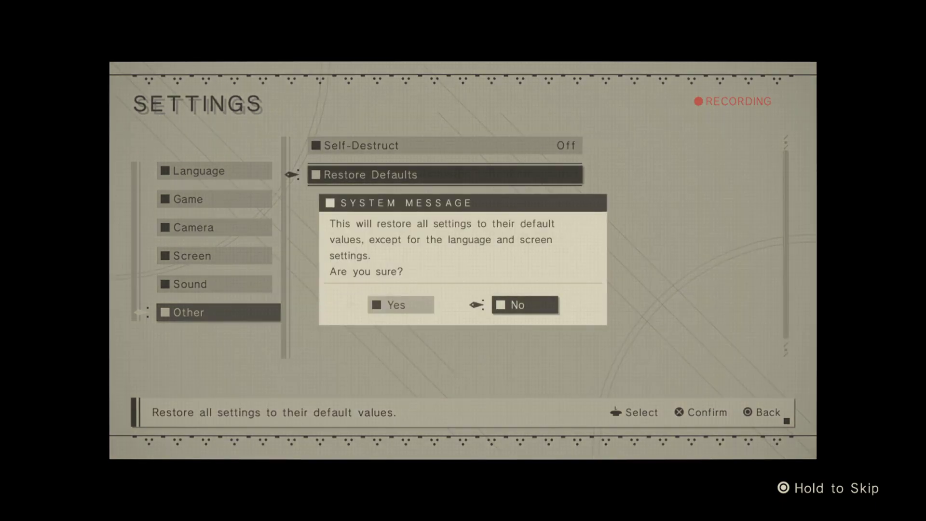
{"action": "key", "text": "Left"}
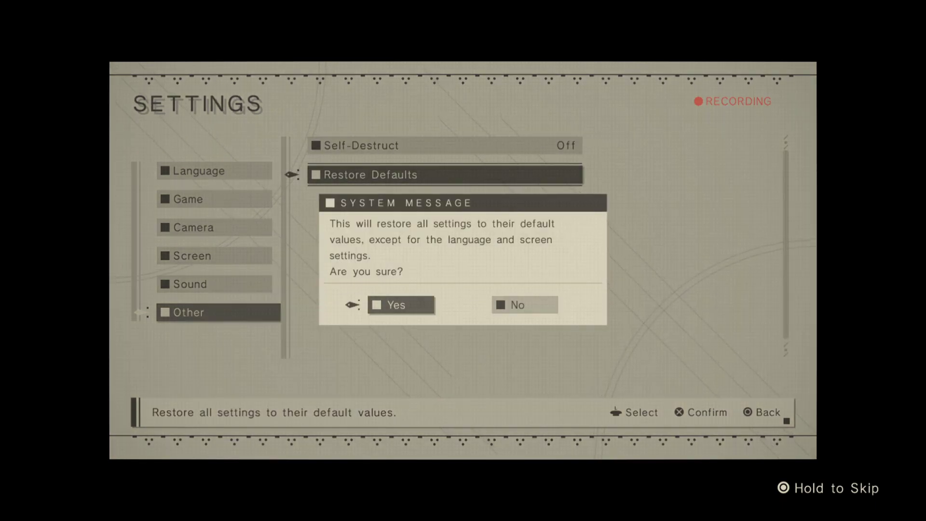
{"action": "key", "text": "Return"}
{"action": "key", "text": "Return"}
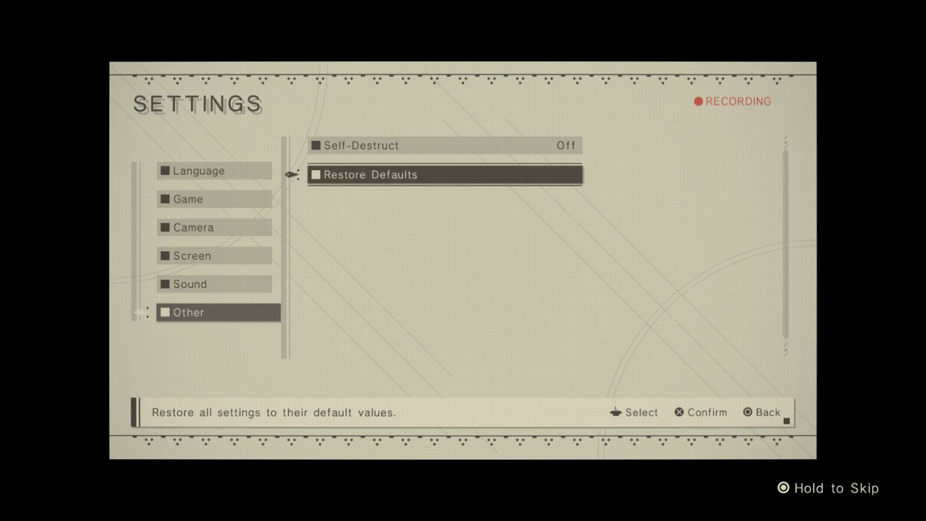
{"action": "key", "text": "Up"}
{"action": "key", "text": "Return"}
{"action": "key", "text": "Return"}
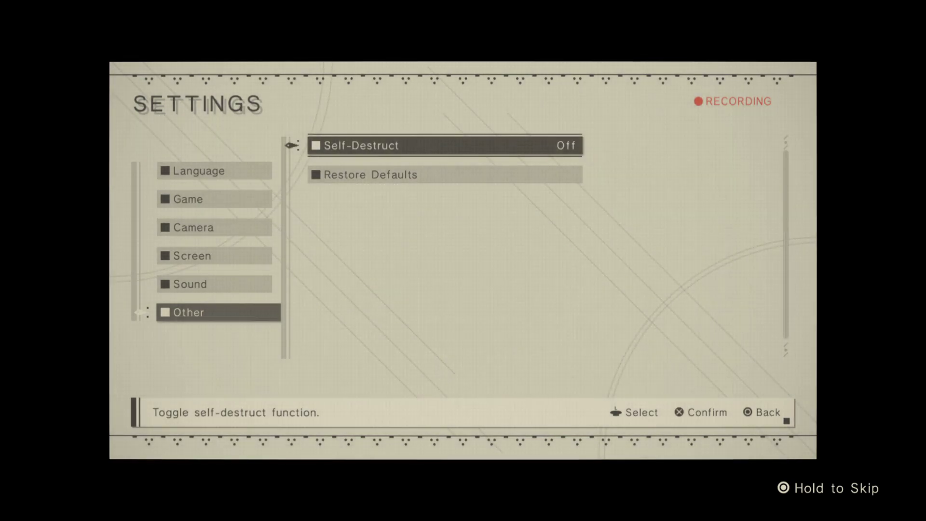
Set the Game Partner NPC Combat Style to Close-range.
{"action": "key", "text": "Down"}
{"action": "key", "text": "Escape"}
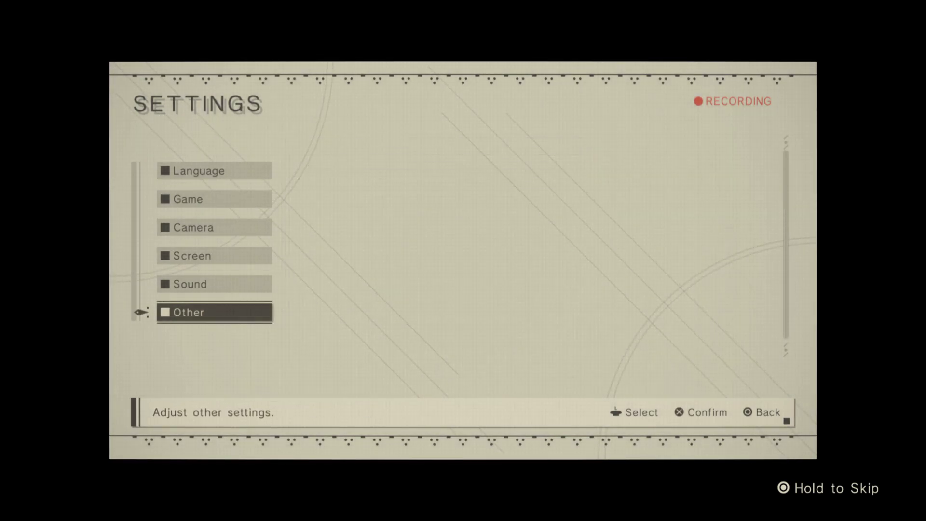
{"action": "key", "text": "Up"}
{"action": "key", "text": "Up"}
{"action": "key", "text": "Up"}
{"action": "key", "text": "Up"}
{"action": "key", "text": "Up"}
{"action": "key", "text": "Down"}
{"action": "key", "text": "Return"}
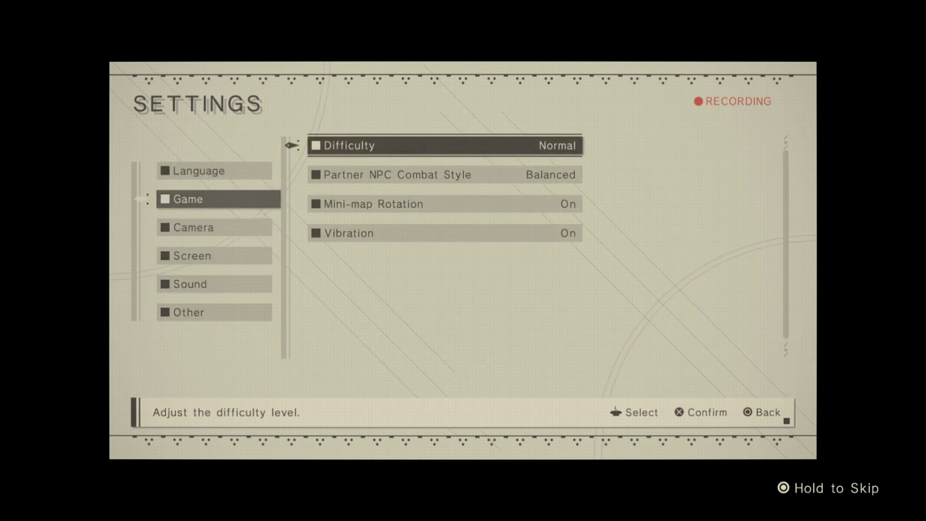
{"action": "key", "text": "Down"}
{"action": "key", "text": "Return"}
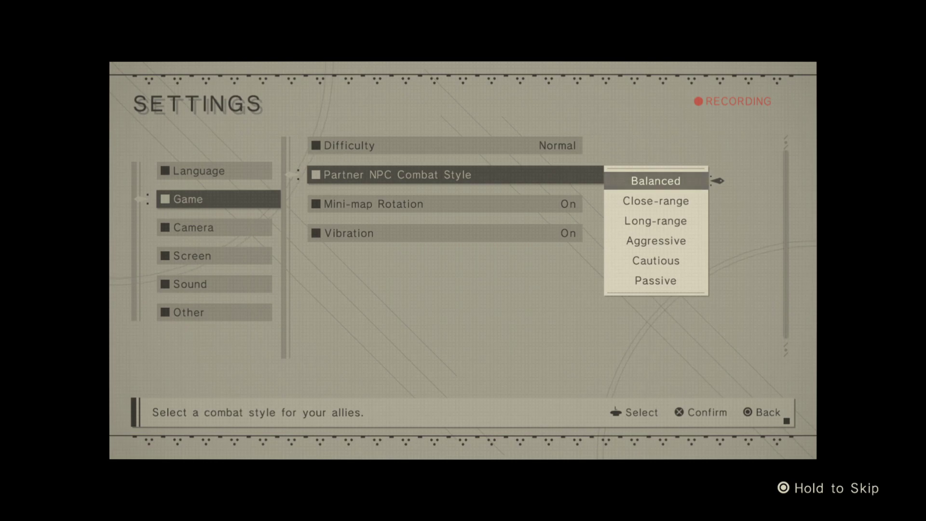
{"action": "key", "text": "Down"}
{"action": "key", "text": "Return"}
Set the game difficulty to Hard.
{"action": "key", "text": "Up"}
{"action": "key", "text": "Down"}
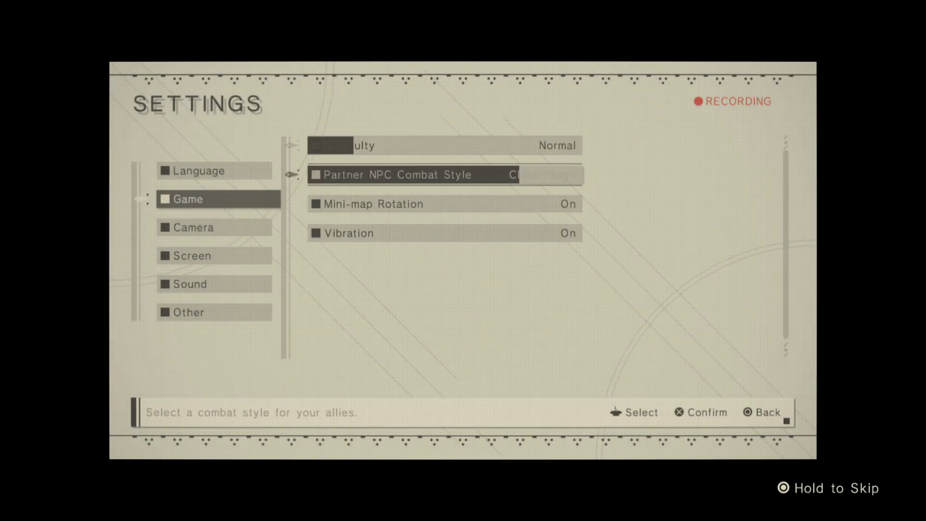
{"action": "key", "text": "Down"}
{"action": "key", "text": "Up"}
{"action": "key", "text": "Up"}
{"action": "key", "text": "Return"}
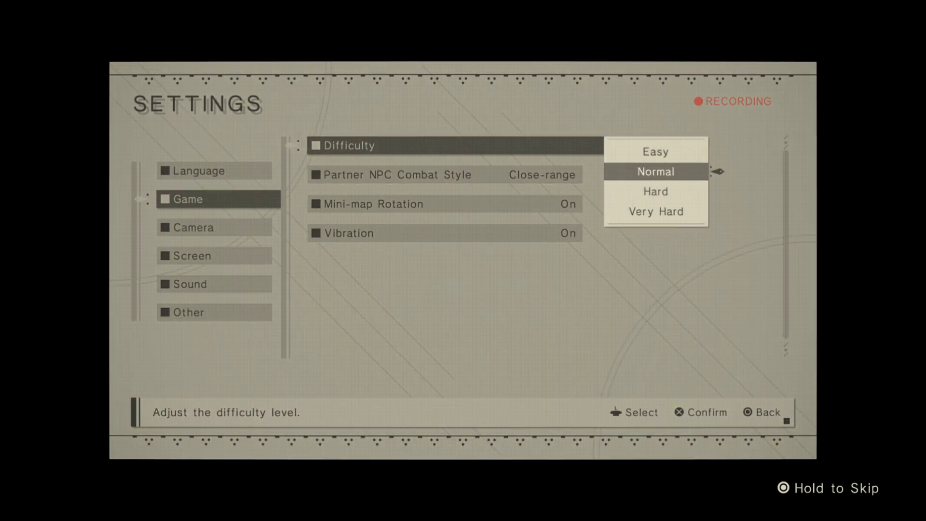
{"action": "key", "text": "Down"}
{"action": "key", "text": "Return"}
{"action": "key", "text": "Down"}
{"action": "key", "text": "Down"}
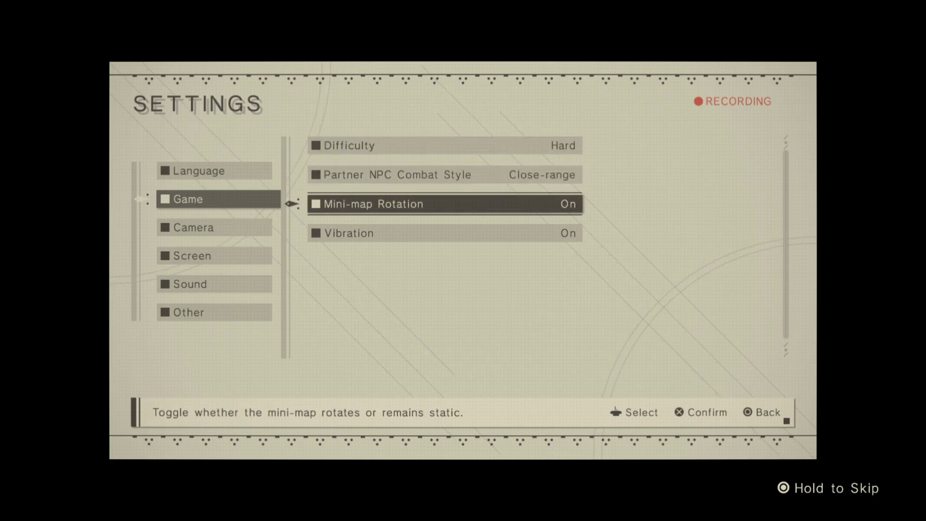
Keep Vibration On and answer Yes to the vibration check.
{"action": "key", "text": "Down"}
{"action": "key", "text": "Return"}
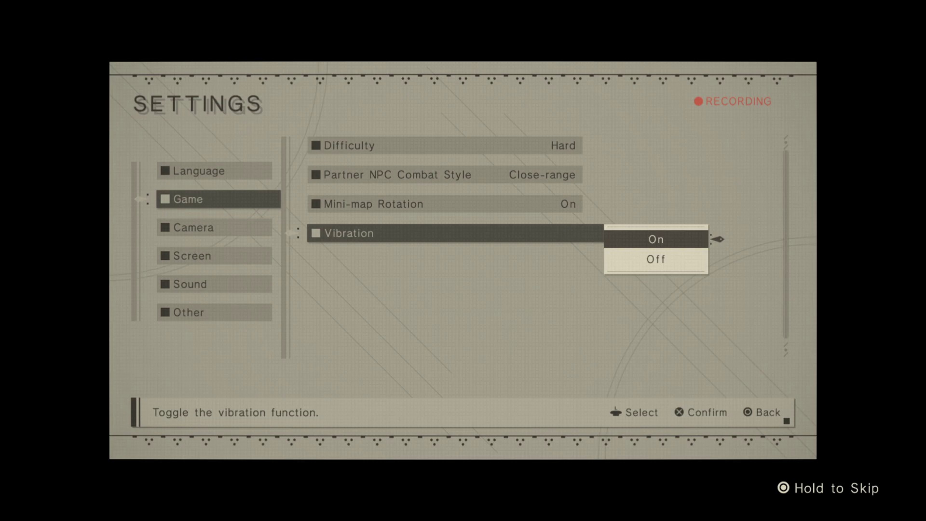
{"action": "key", "text": "Return"}
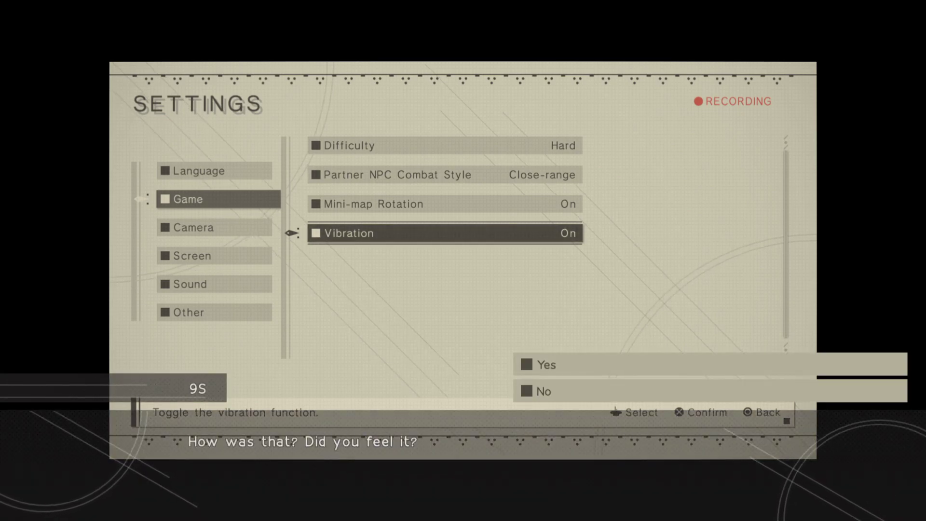
{"action": "key", "text": "Down"}
{"action": "key", "text": "Up"}
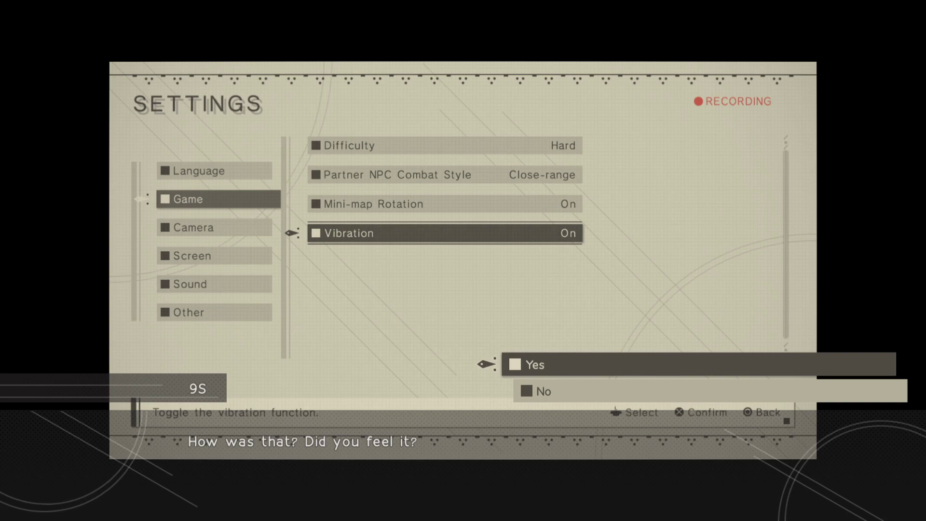
{"action": "key", "text": "Return"}
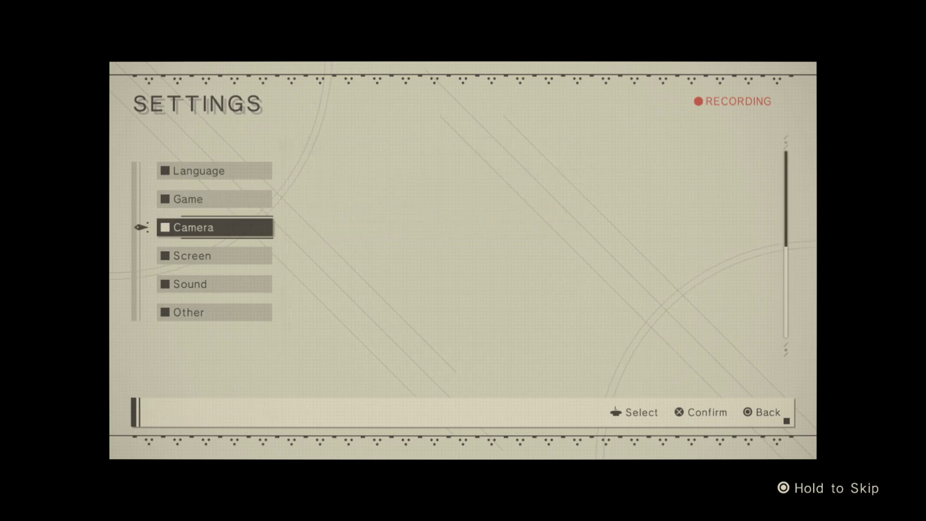
Set the camera Vertical Orientation to Inverted.
{"action": "key", "text": "Down"}
{"action": "key", "text": "Return"}
{"action": "key", "text": "Down"}
{"action": "key", "text": "Return"}
Step through rotation speed, camera distance and zoom speed, then leave Camera settings.
{"action": "key", "text": "Down"}
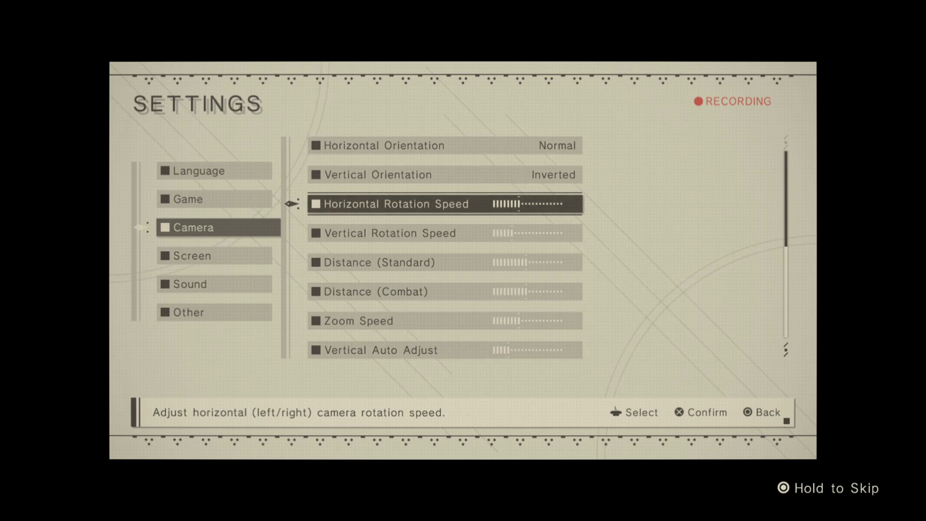
{"action": "key", "text": "Return"}
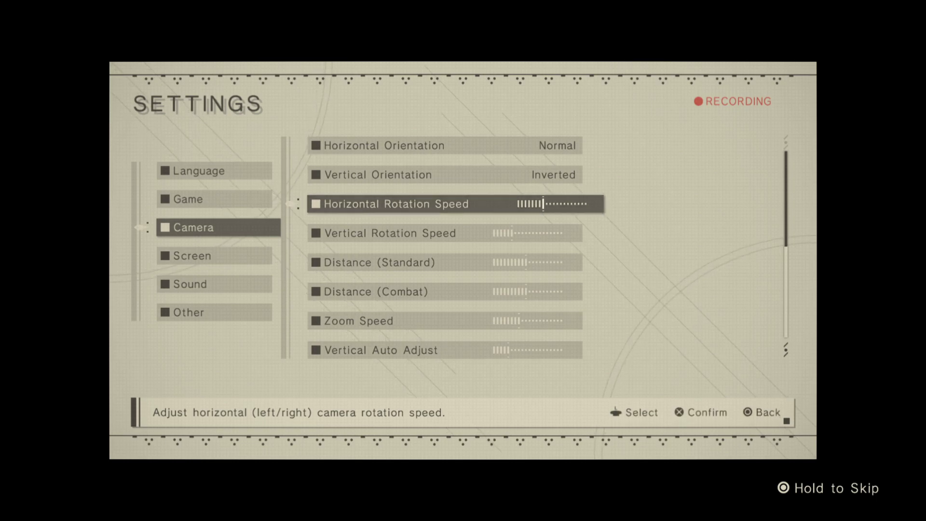
{"action": "key", "text": "Down"}
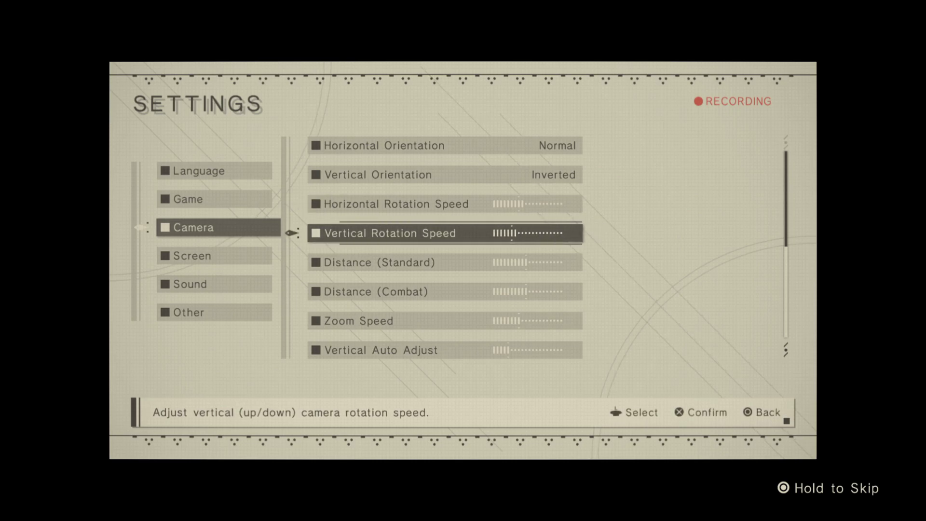
{"action": "key", "text": "Down"}
{"action": "key", "text": "Escape"}
{"action": "key", "text": "Down"}
{"action": "key", "text": "Down"}
{"action": "key", "text": "Down"}
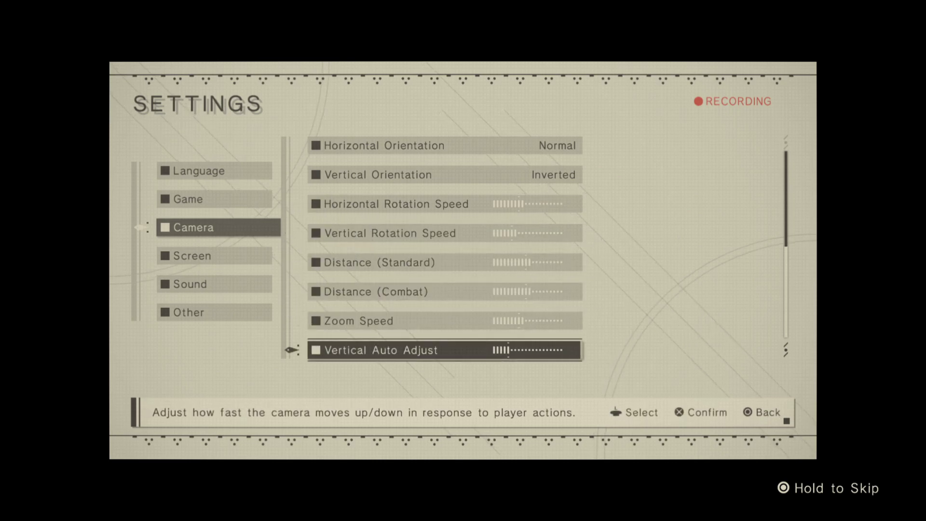
{"action": "key", "text": "Escape"}
{"action": "key", "text": "Down"}
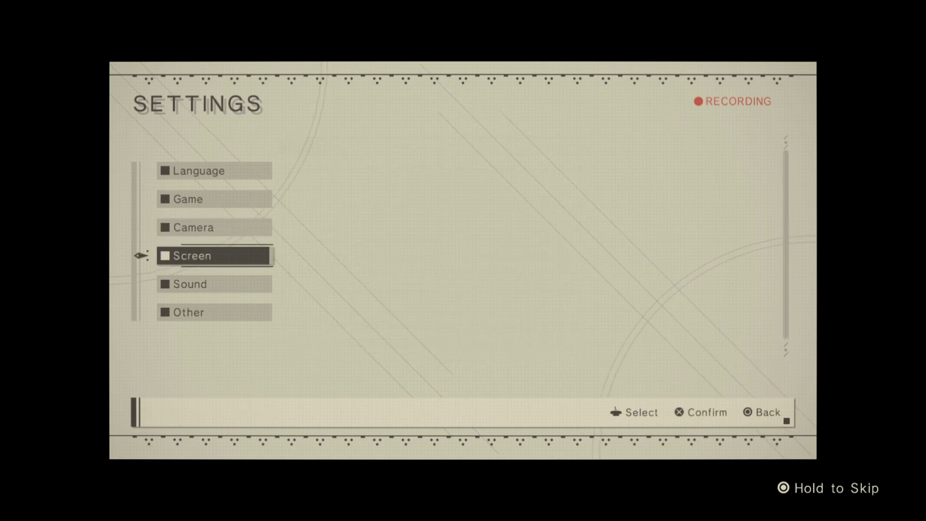
{"action": "key", "text": "Return"}
{"action": "key", "text": "Return"}
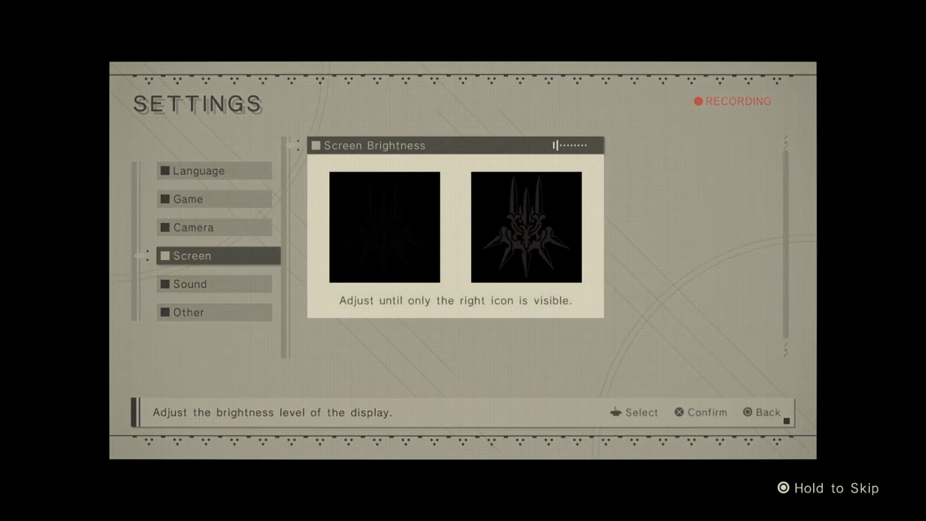
Raise Screen Brightness slightly and close the calibration.
{"action": "key", "text": "Escape"}
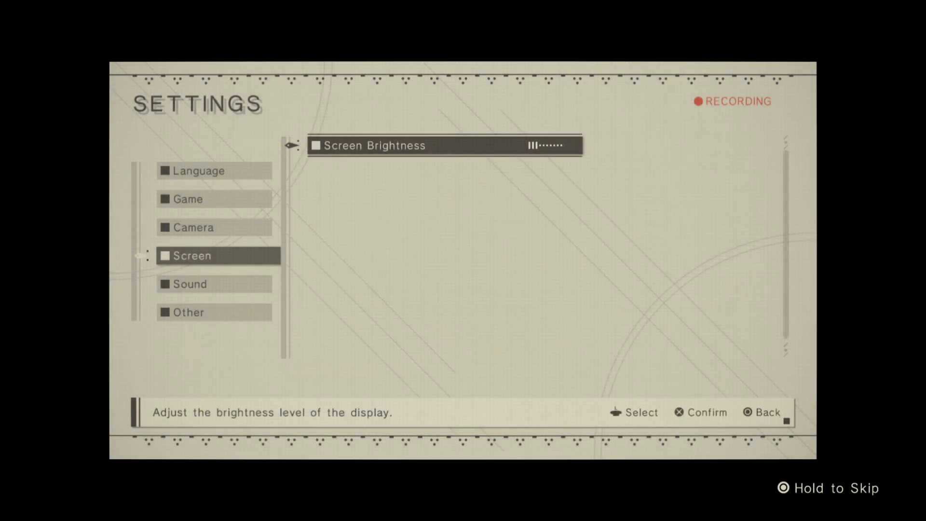
{"action": "key", "text": "Return"}
{"action": "key", "text": "Escape"}
{"action": "key", "text": "Escape"}
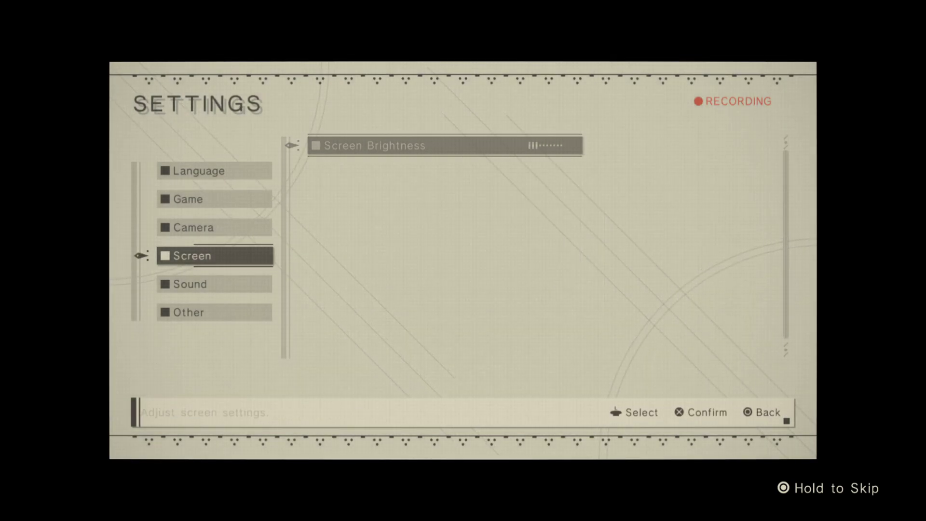
Bring up the Sound settings at Sound Effect Volume.
{"action": "key", "text": "Down"}
{"action": "key", "text": "Return"}
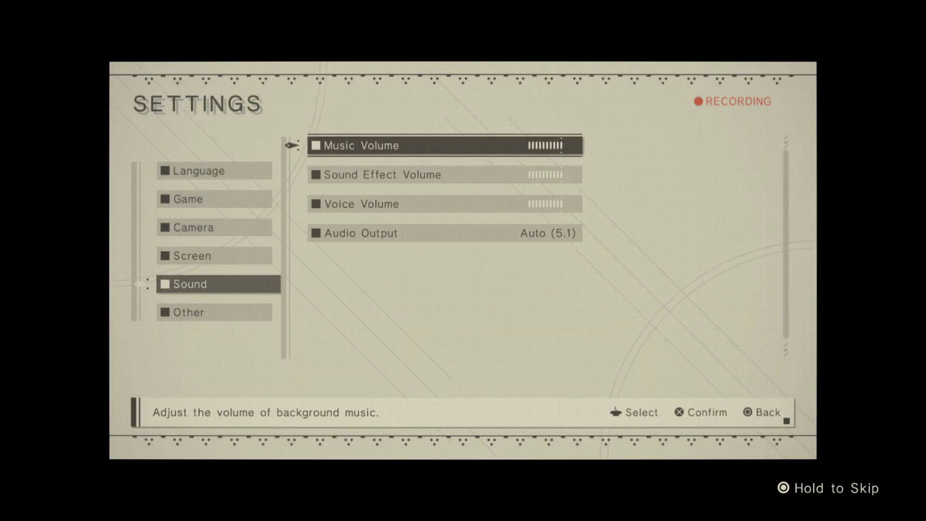
{"action": "key", "text": "Down"}
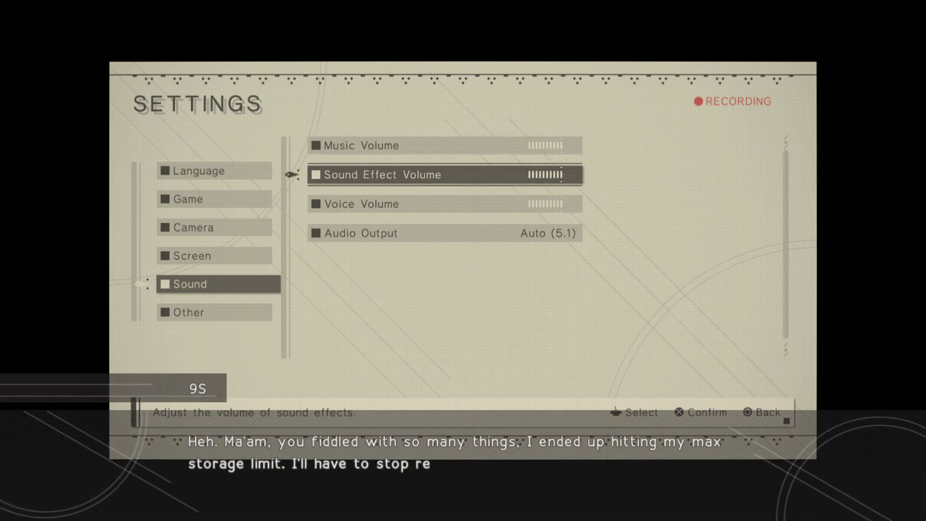